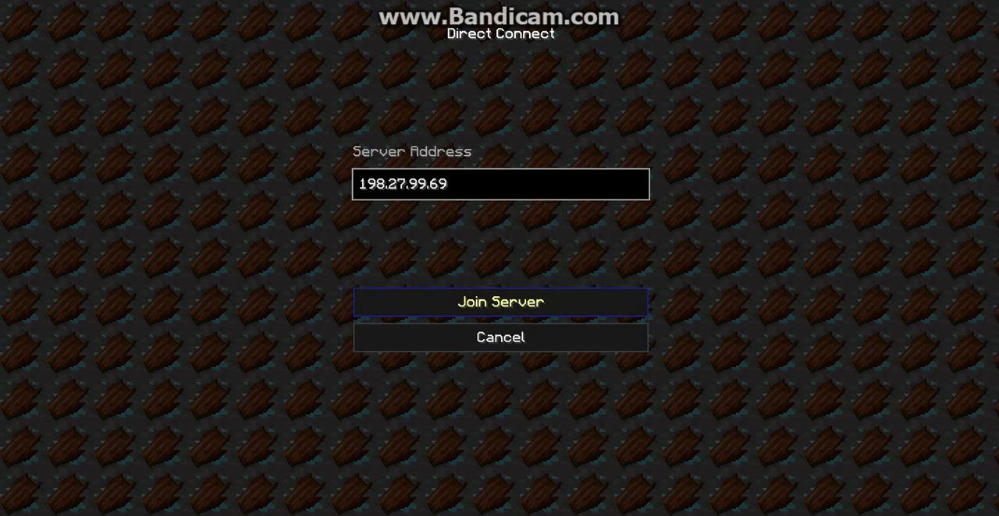
Step: Join the server at 198.27.99.69 from the Direct Connect screen
key(Return)
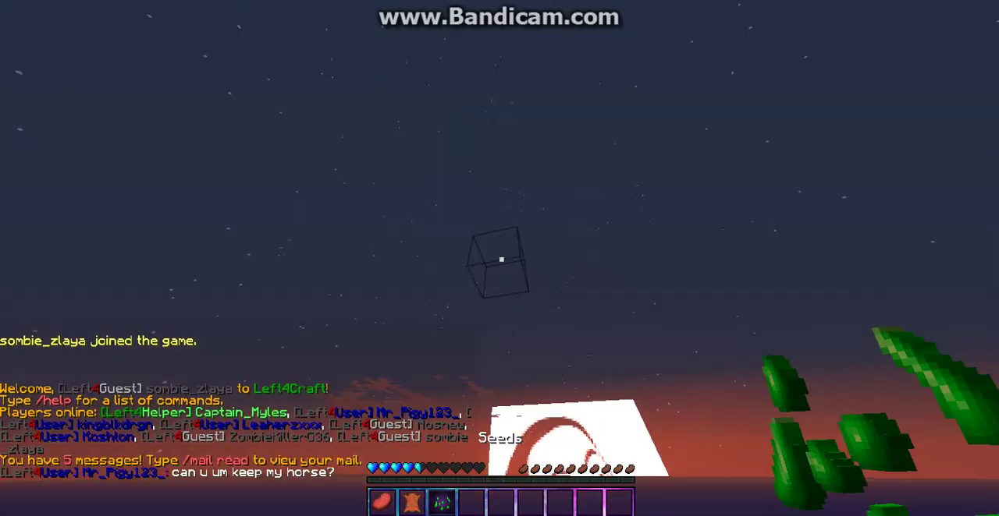
Step: Look around the chest corridor, try mining ceiling and floor blocks, then walk forward
drag(500, 258, 499, 258)
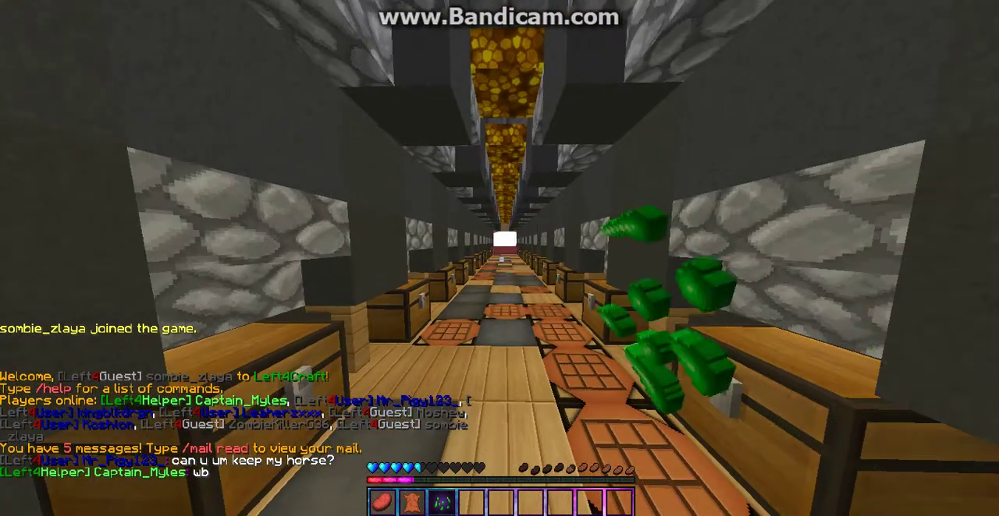
scroll(500, 258, down, 2)
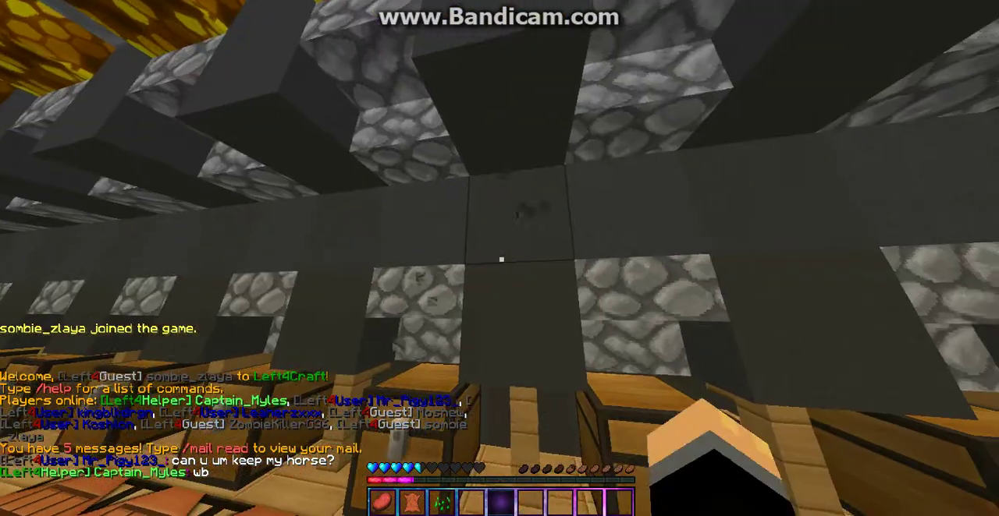
click(501, 259)
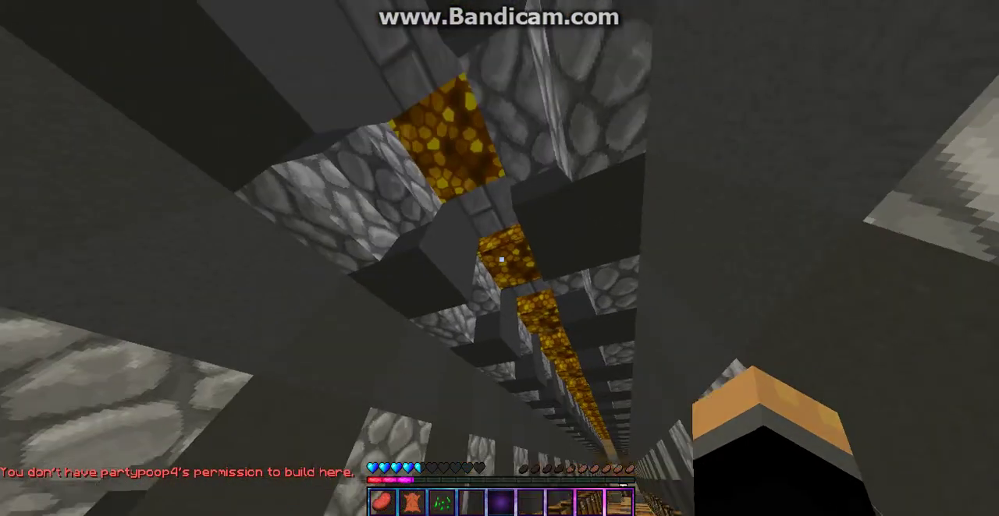
click(500, 259)
click(499, 259)
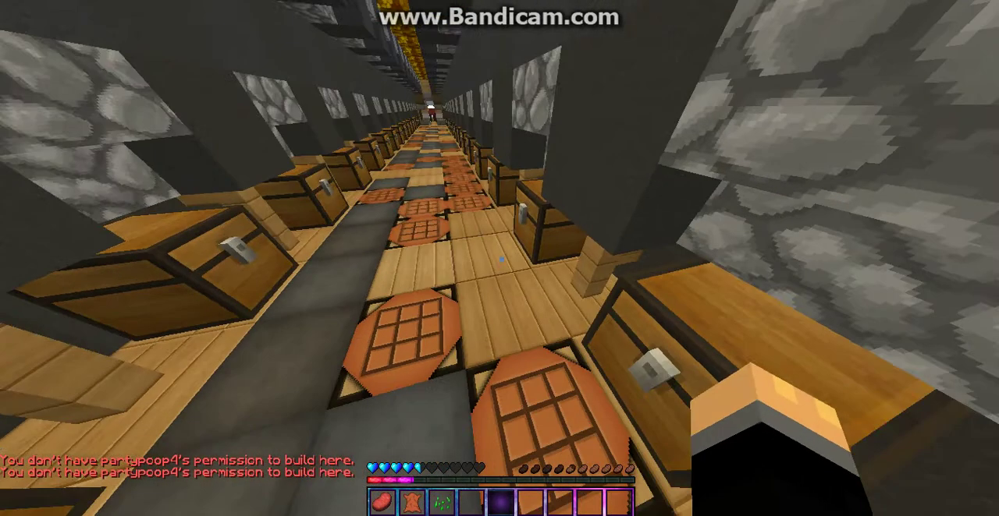
click(499, 258)
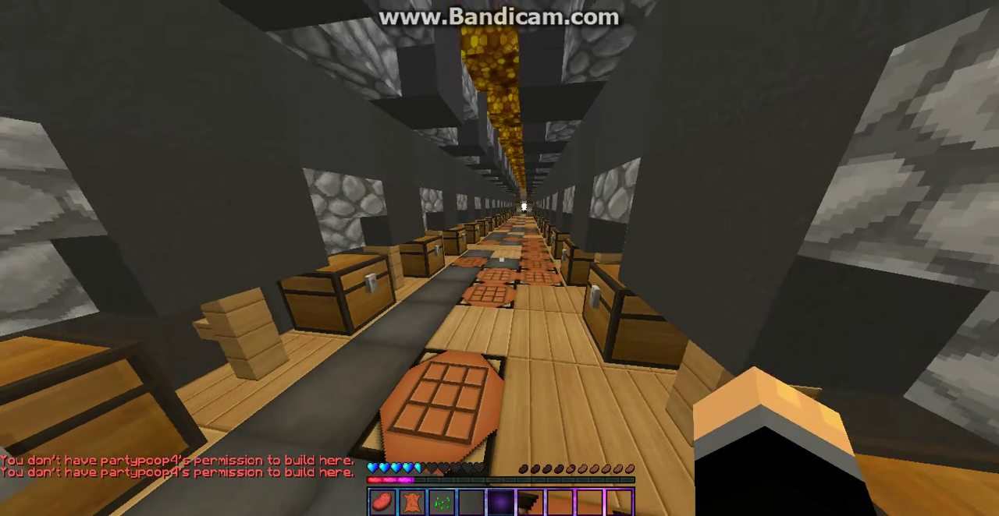
key(w)
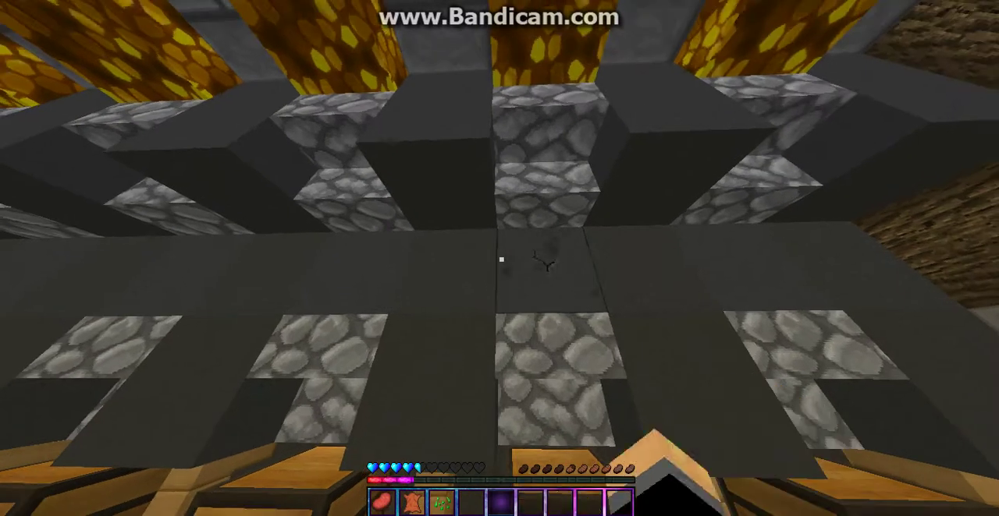
Step: Dig through several corridor ceiling blocks and post 'ogf' in chat
click(501, 259)
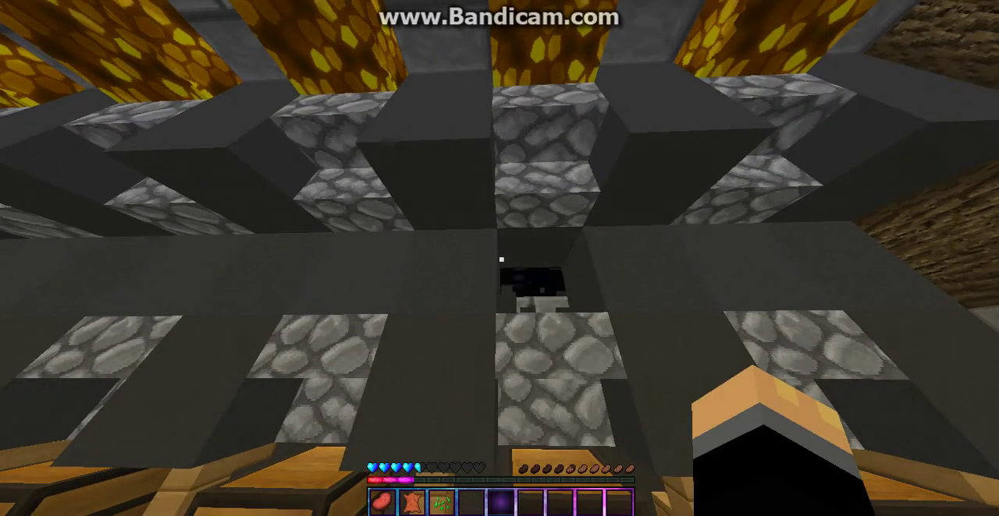
text(tog)
text(f)
key(Return)
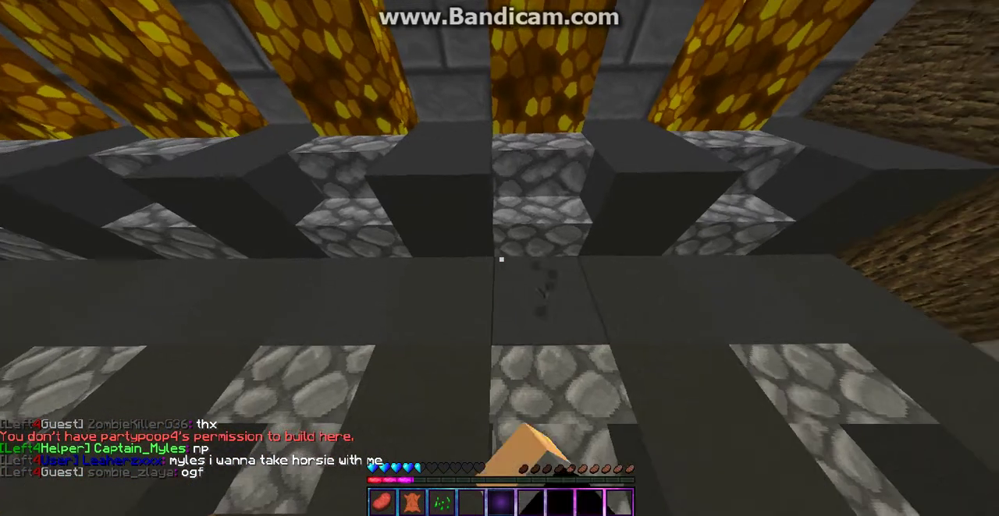
click(501, 259)
drag(501, 259, 501, 259)
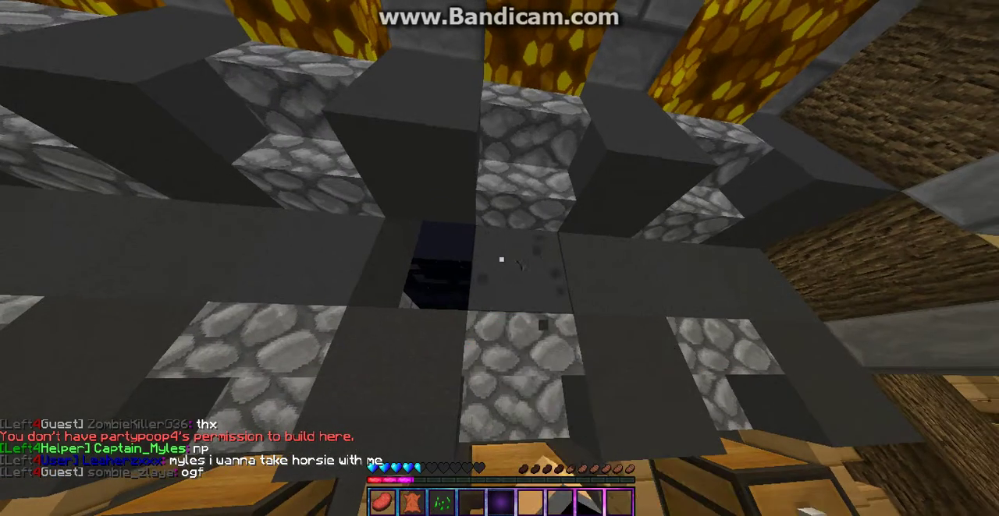
drag(501, 259, 501, 259)
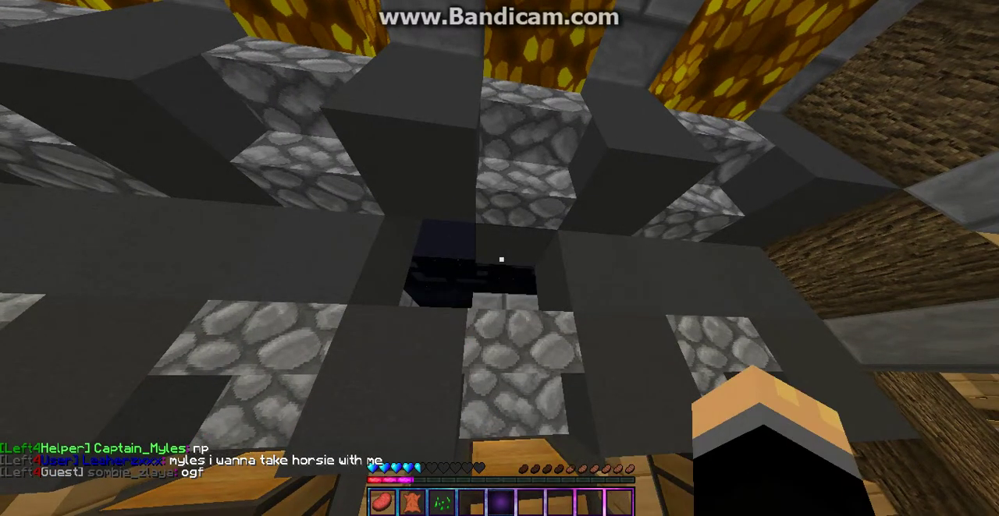
text(ttes)
key(Return)
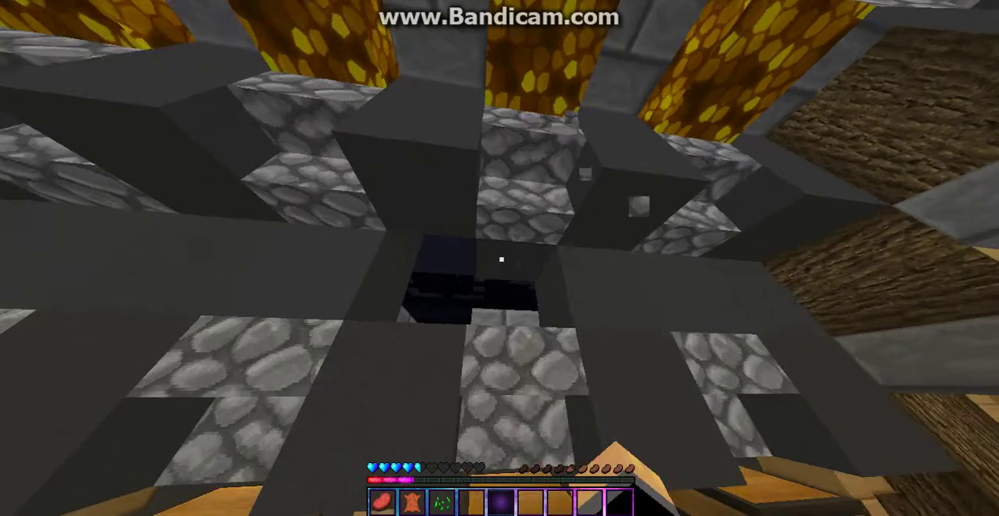
drag(501, 259, 501, 259)
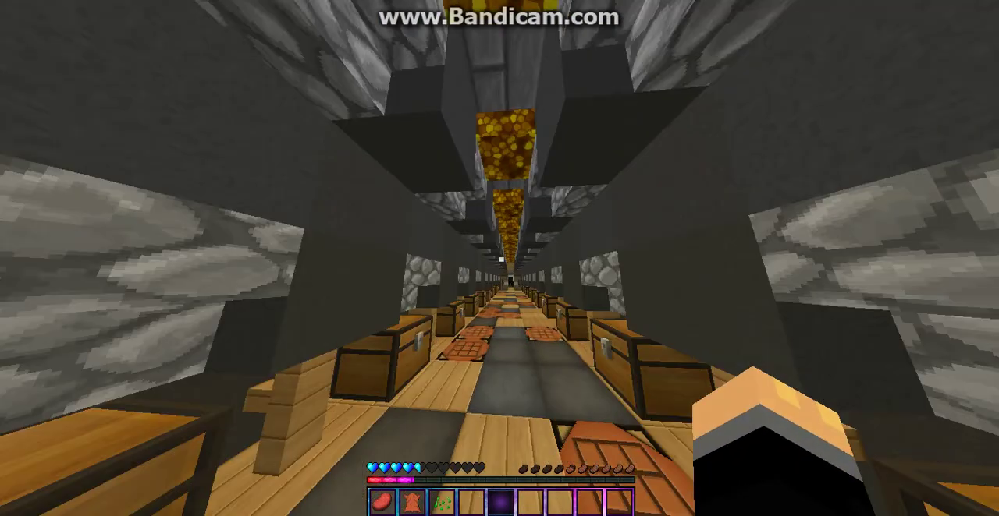
Step: Press Escape as the game drops to a ReadTimeoutException Connection Lost screen
key(Escape)
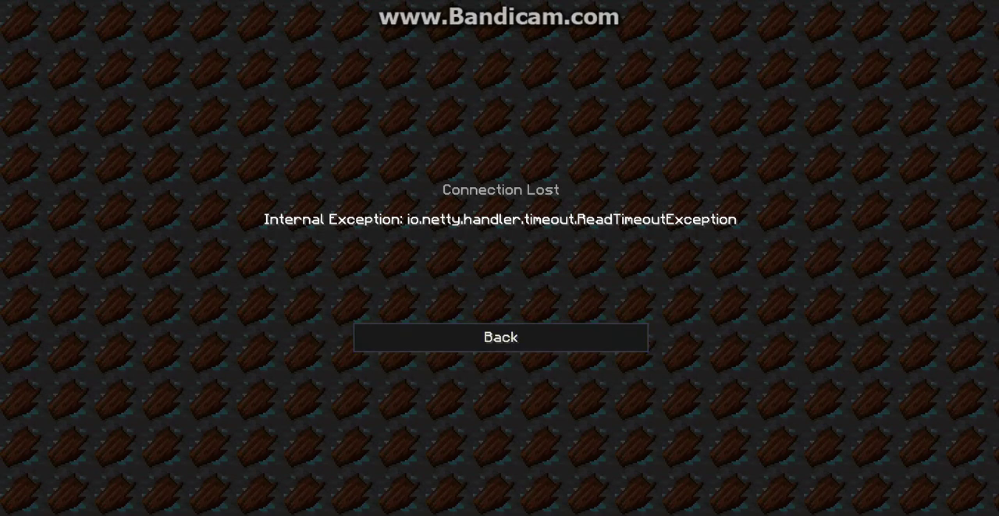
Step: Return to the refreshed server list and rejoin 198.27.99.69 via Direct Connect
click(500, 337)
click(558, 493)
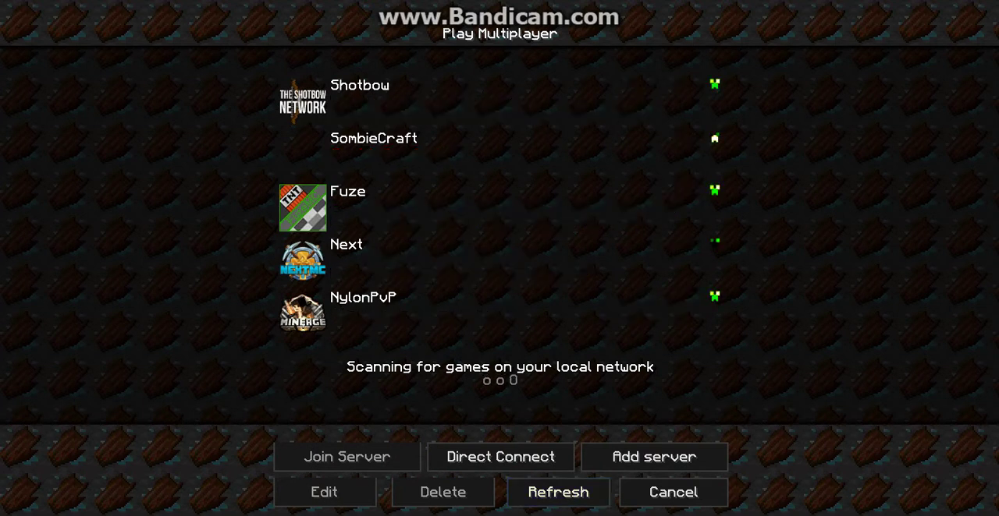
click(500, 456)
key(Return)
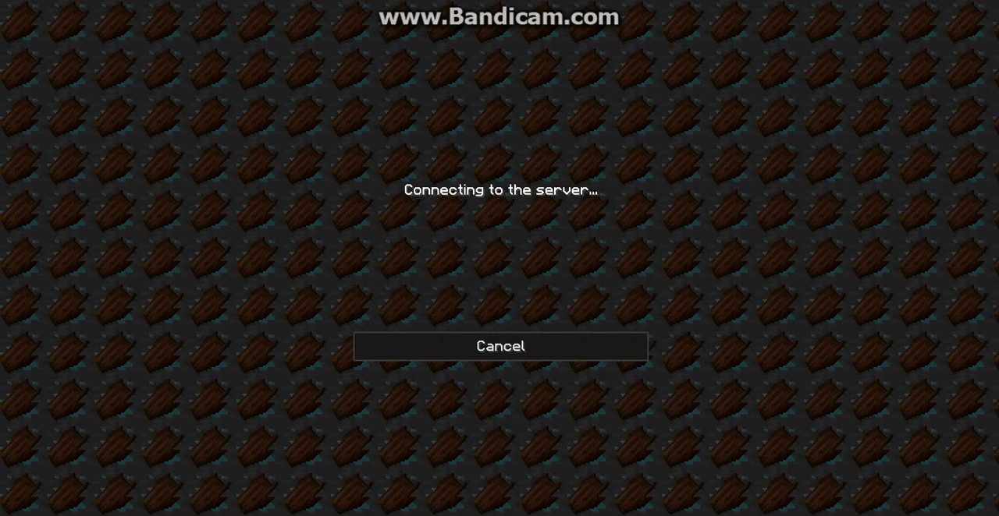